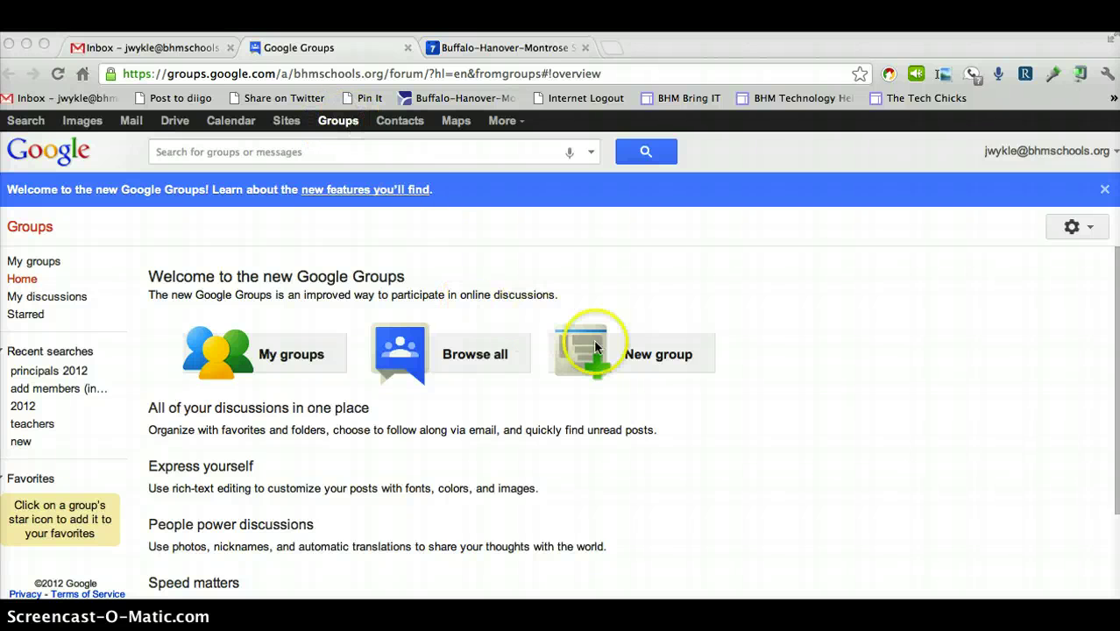
# Start a new group named 'Wykle2012 hr4', auto-filling the address wykle2012-hr4
pyautogui.click(653, 359)
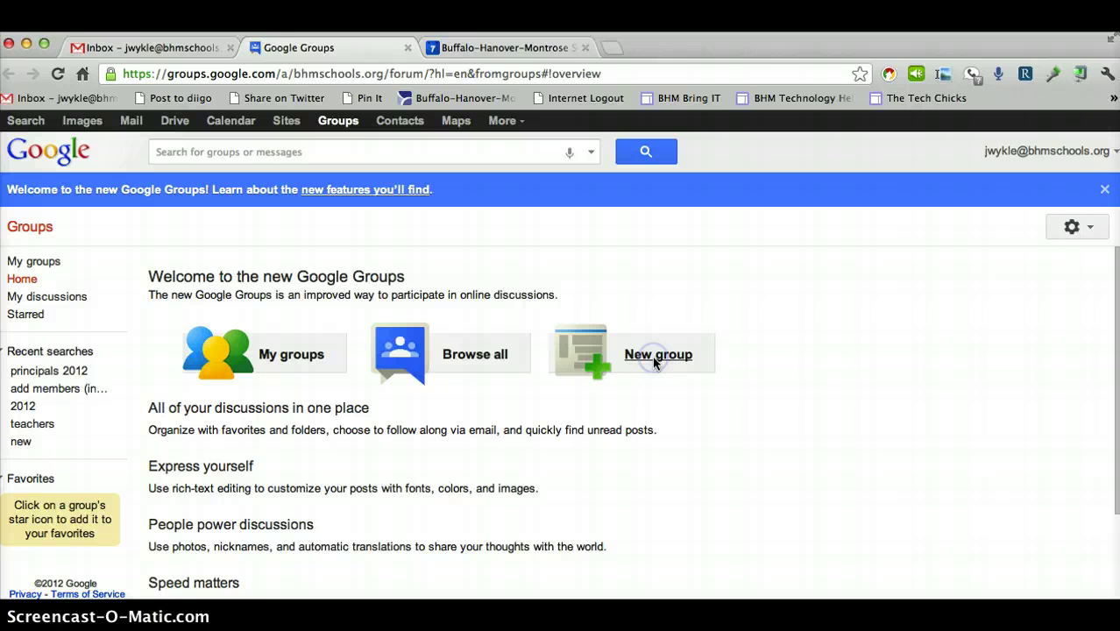
pyautogui.click(652, 360)
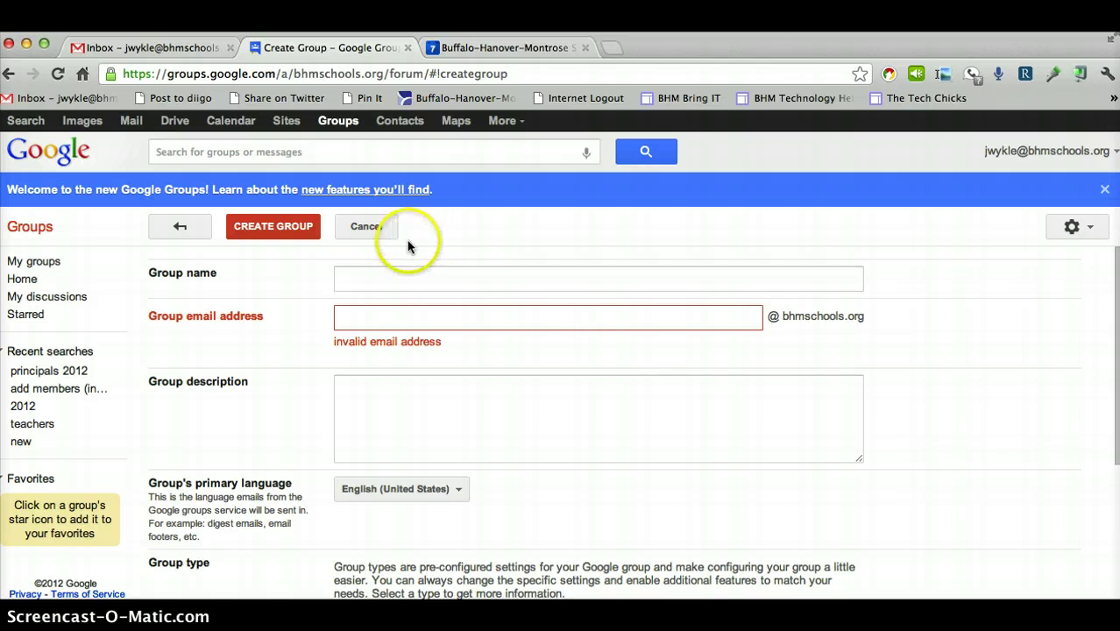
pyautogui.click(359, 277)
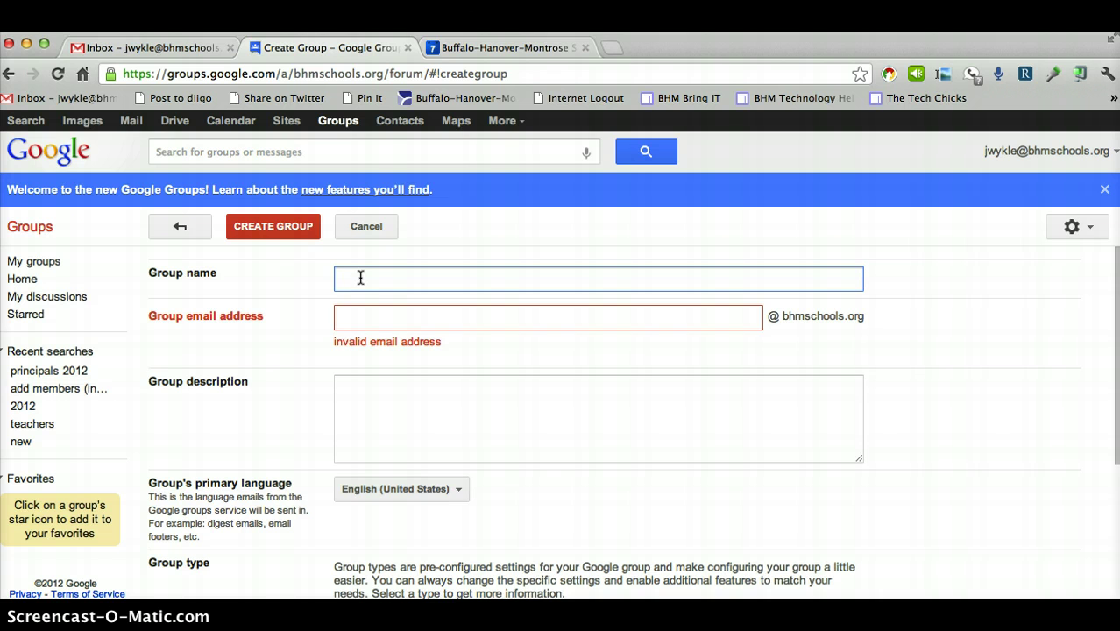
pyautogui.write('Wy')
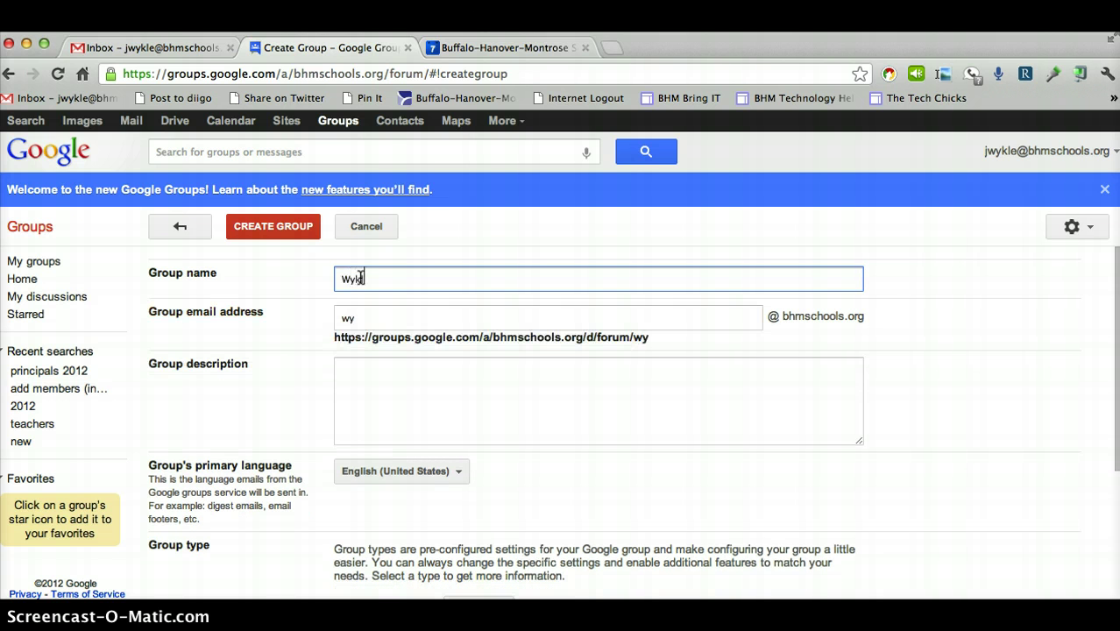
pyautogui.write('kle')
pyautogui.write('2012 ')
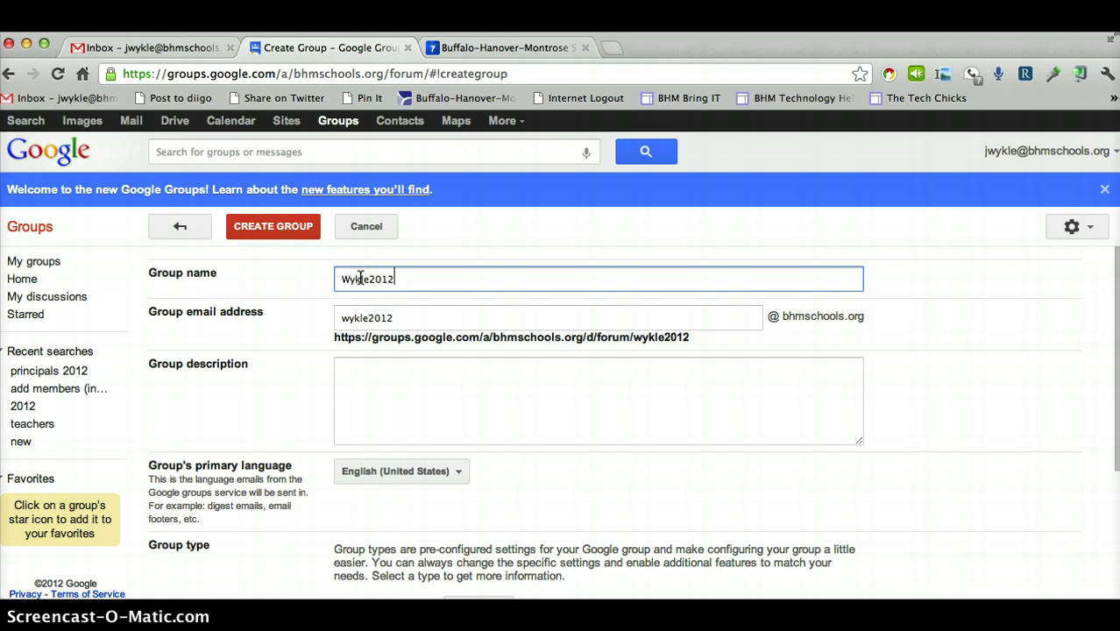
pyautogui.write('hr')
pyautogui.write('4')
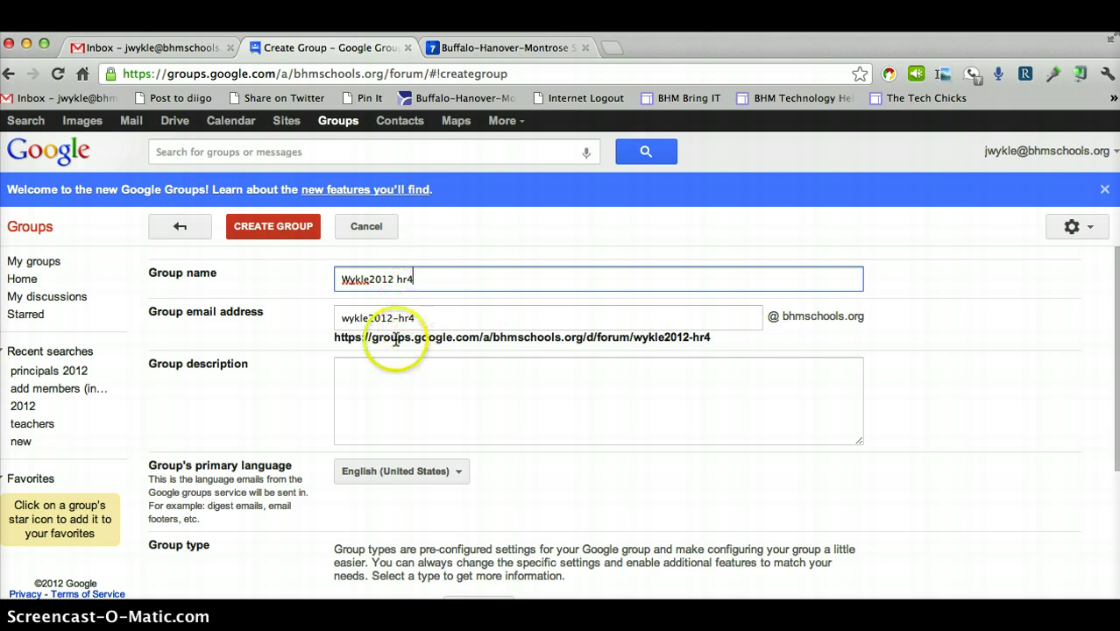
pyautogui.click(354, 369)
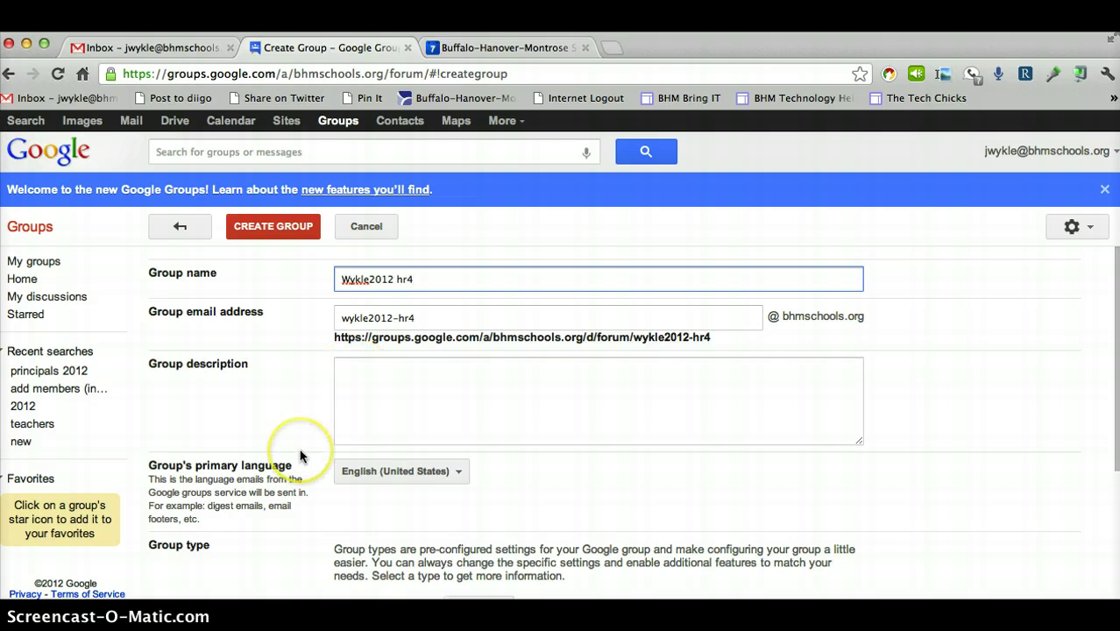
# Set Join the group to 'Anyone in the organization can ask' and create the group
pyautogui.scroll(-5, 299, 456)
pyautogui.scroll(-1, 300, 456)
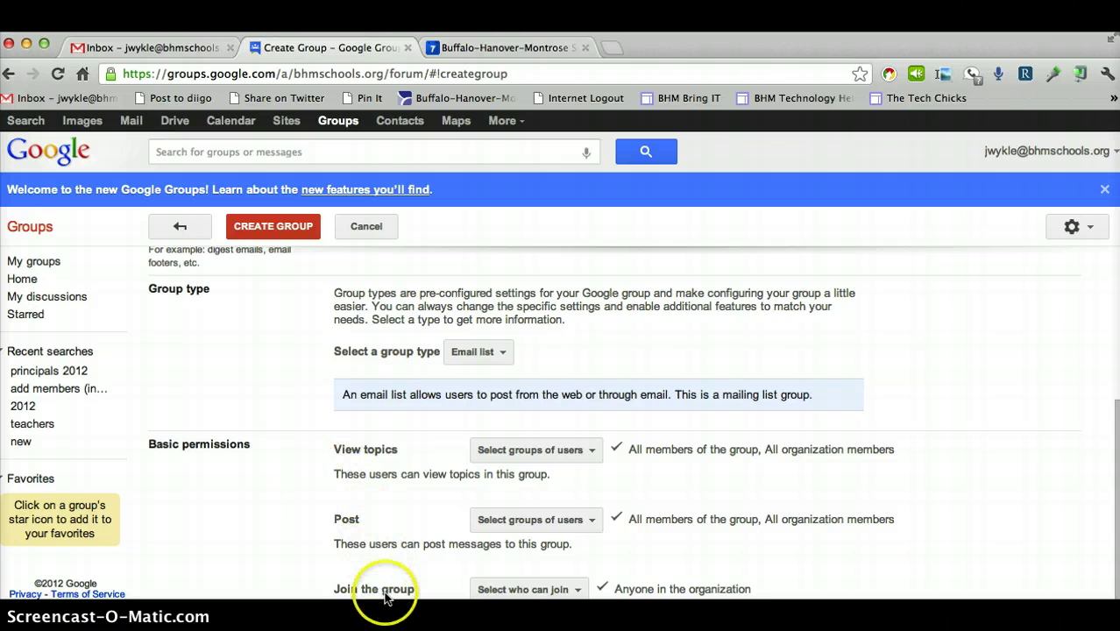
pyautogui.click(577, 590)
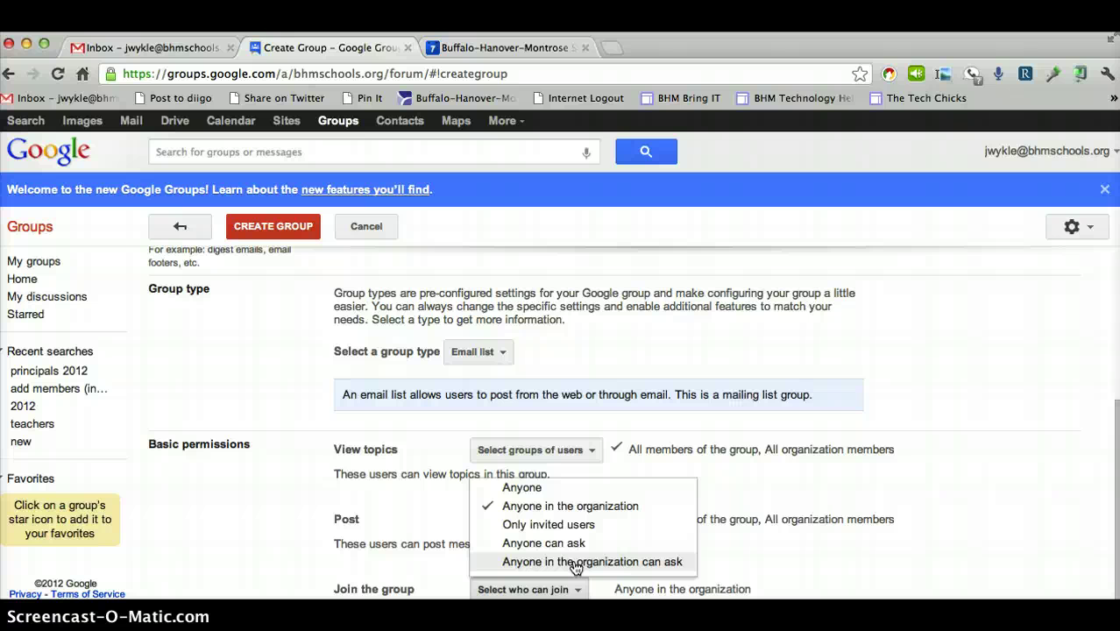
pyautogui.click(574, 566)
pyautogui.click(279, 232)
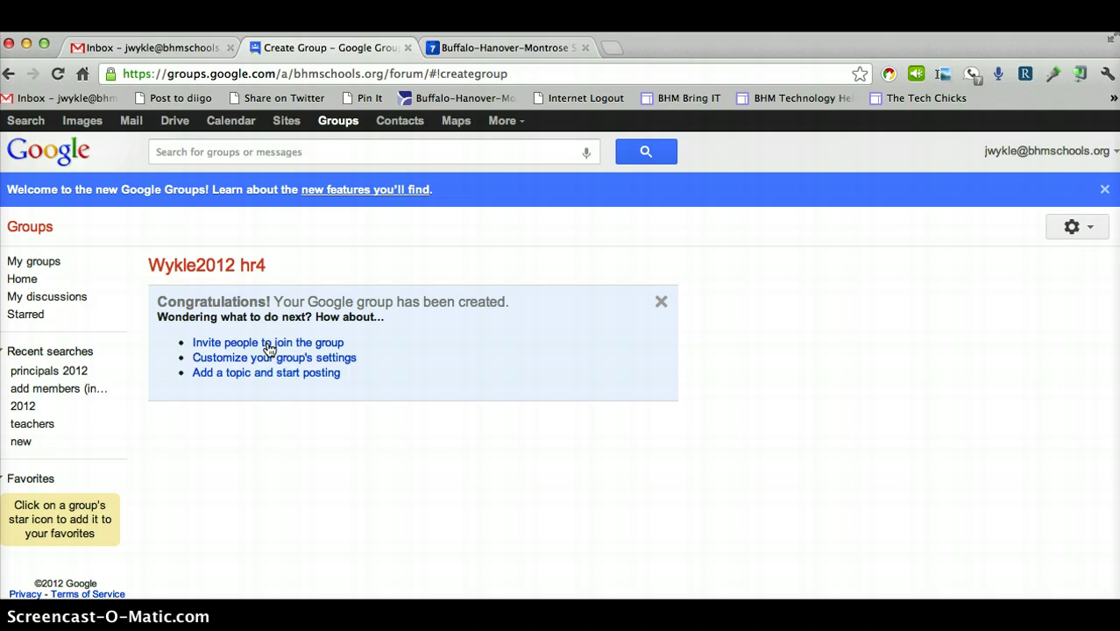
# Leave the invite-people page and go to My groups
pyautogui.click(269, 347)
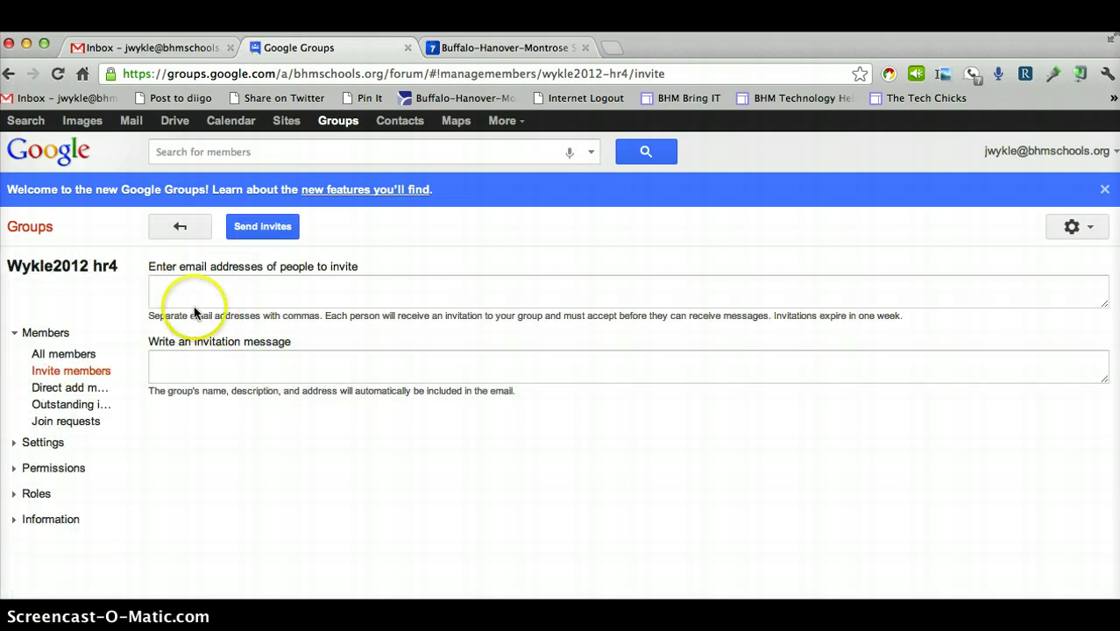
pyautogui.click(172, 285)
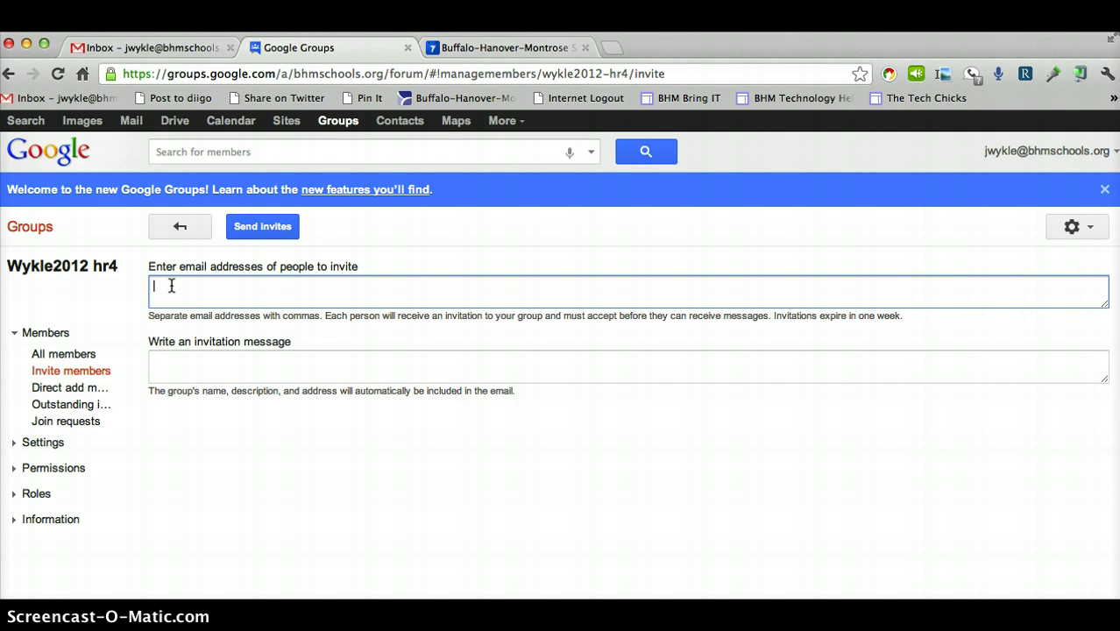
pyautogui.click(30, 228)
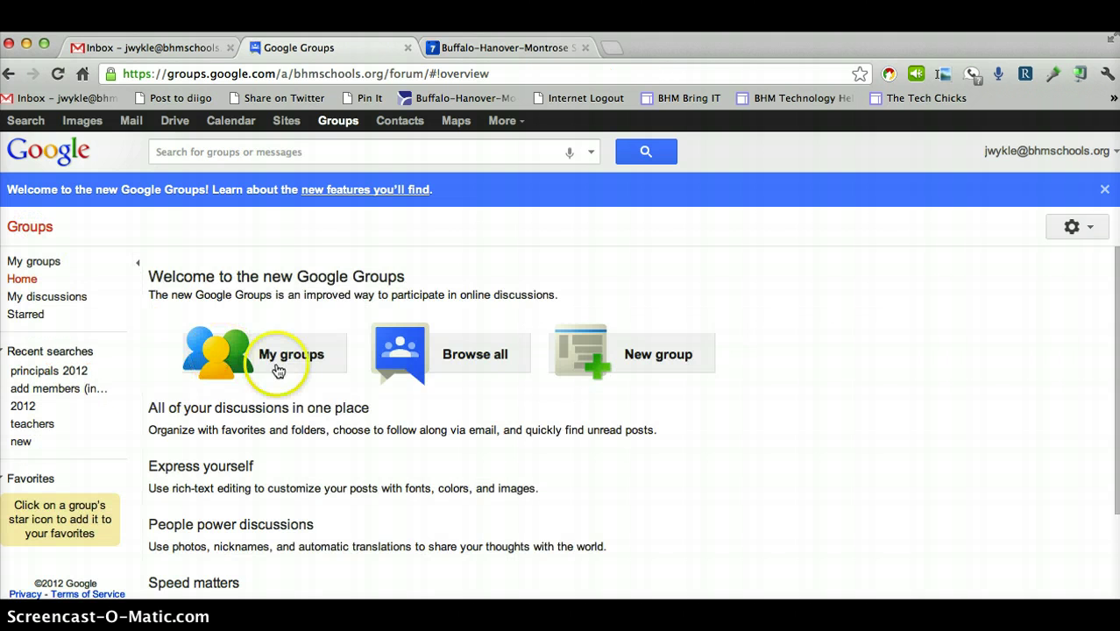
pyautogui.click(278, 370)
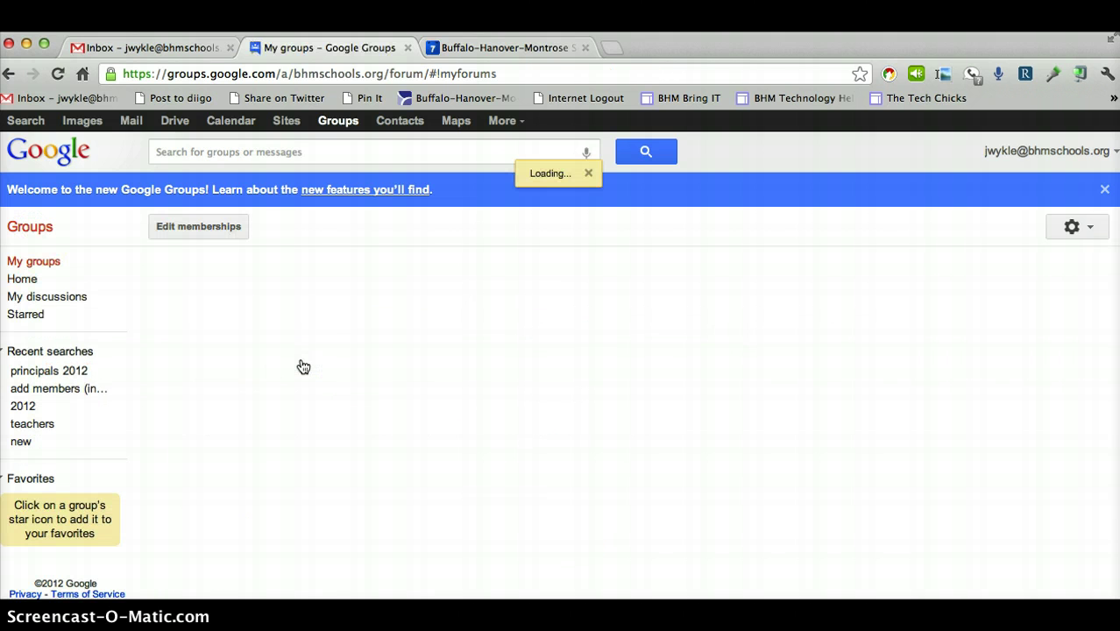
# Open the Wykle2012 hr4 group page and copy its URL
pyautogui.scroll(-3, 259, 478)
pyautogui.scroll(-5, 252, 496)
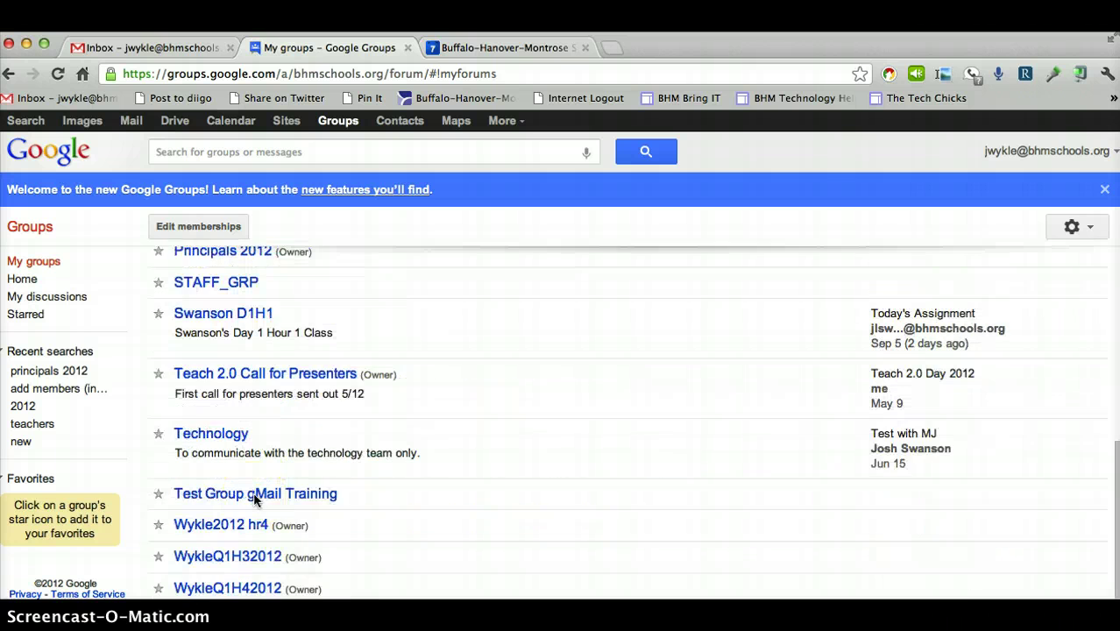
pyautogui.click(229, 526)
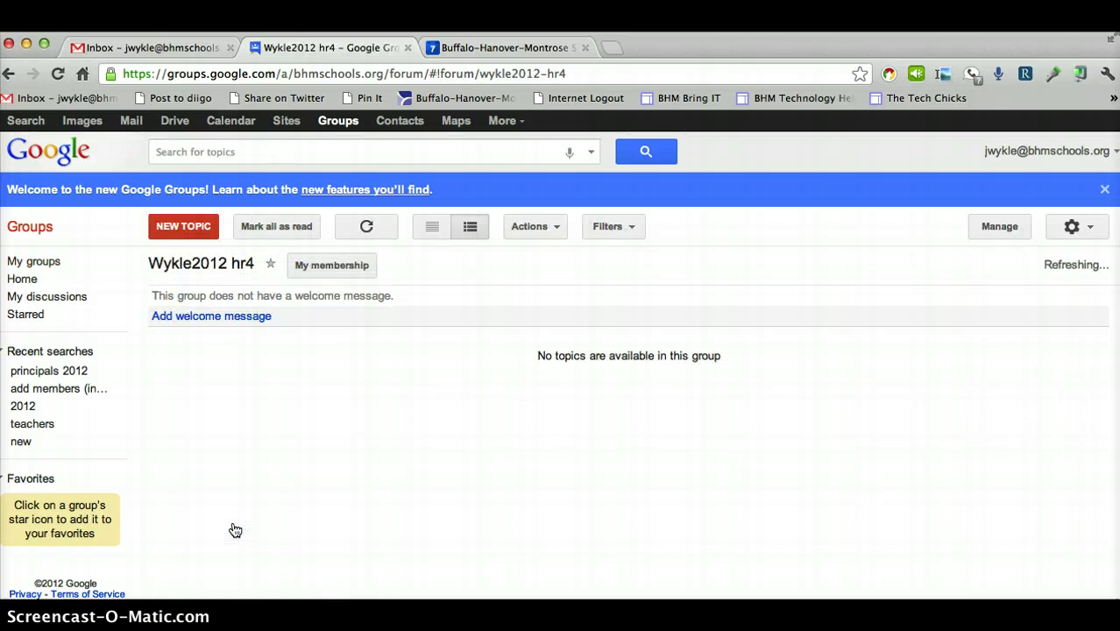
pyautogui.click(288, 73)
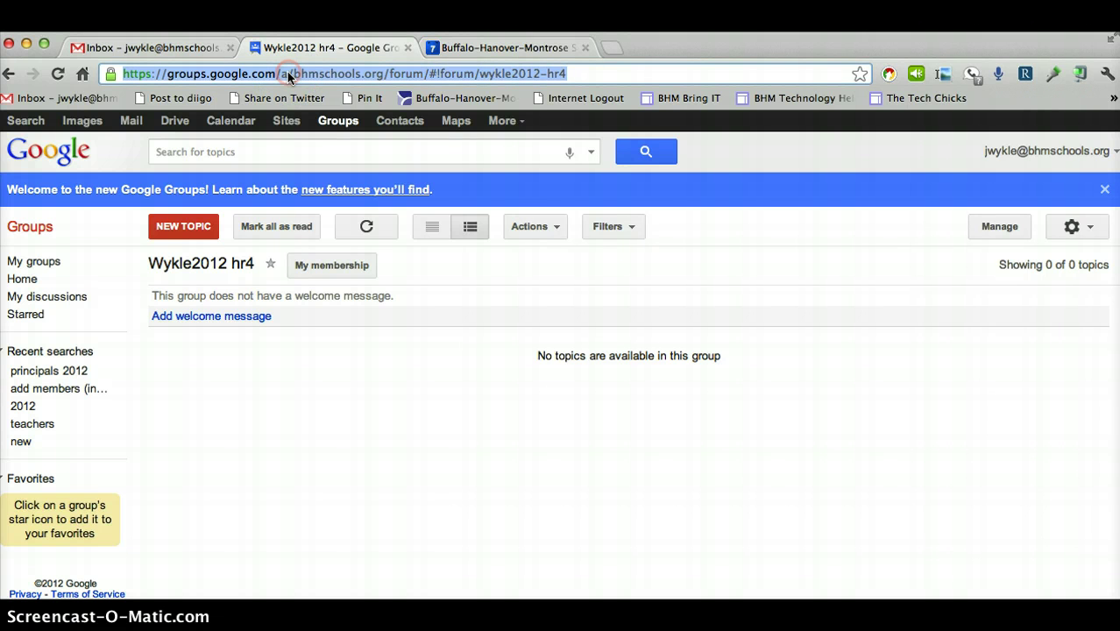
pyautogui.rightClick(288, 74)
pyautogui.click(302, 99)
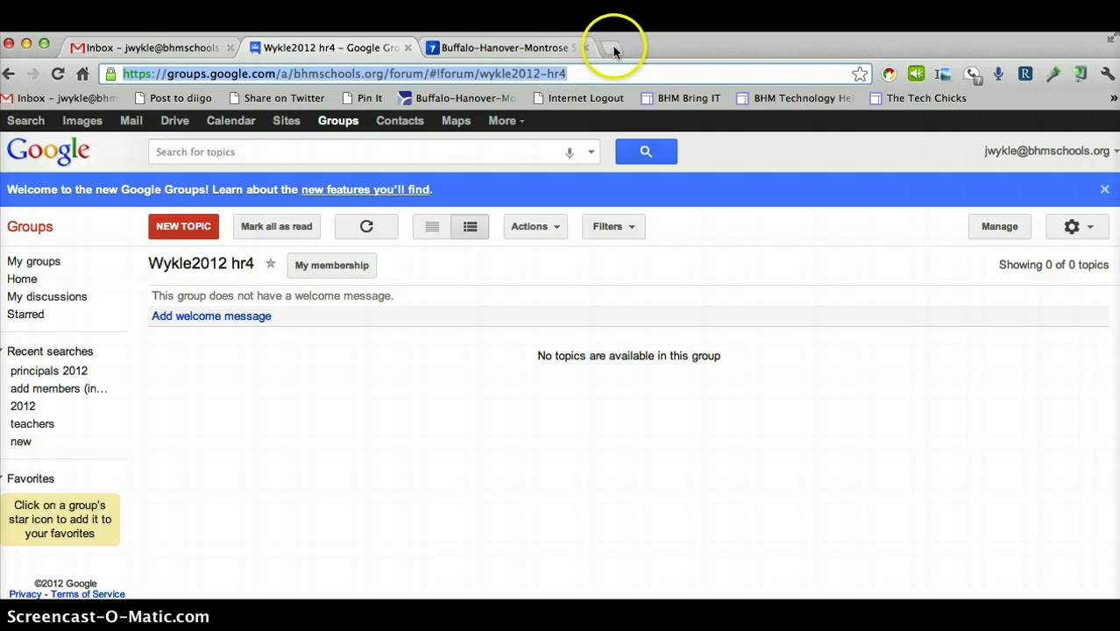
# Search Google Sites for 'wykle' and open Mrs. Wykle's Classroom Website
pyautogui.click(286, 121)
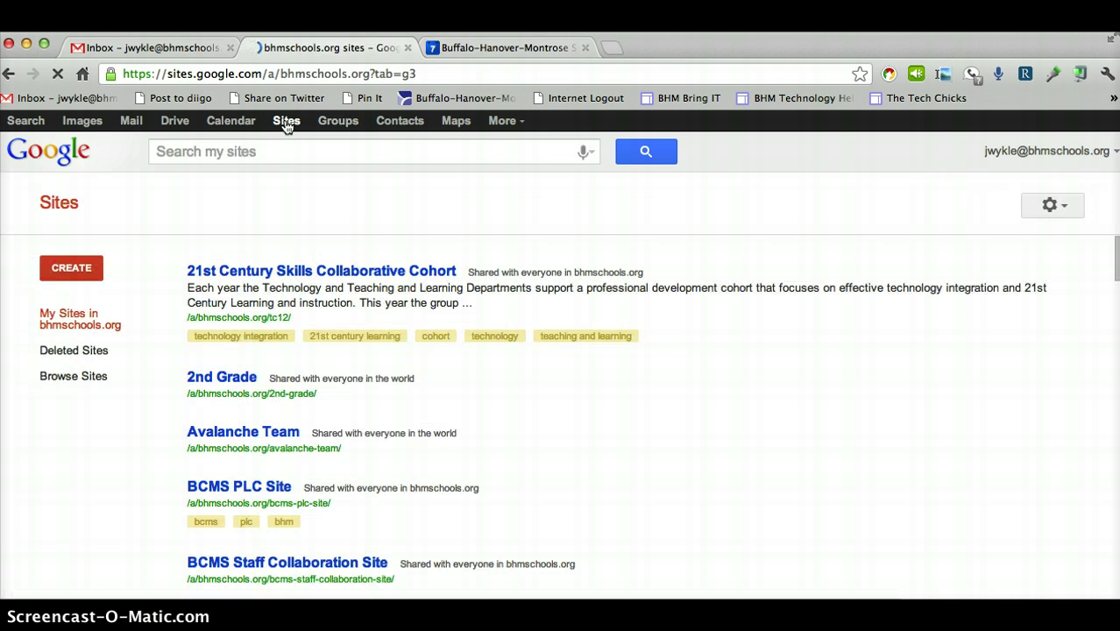
pyautogui.click(197, 147)
pyautogui.write('wy')
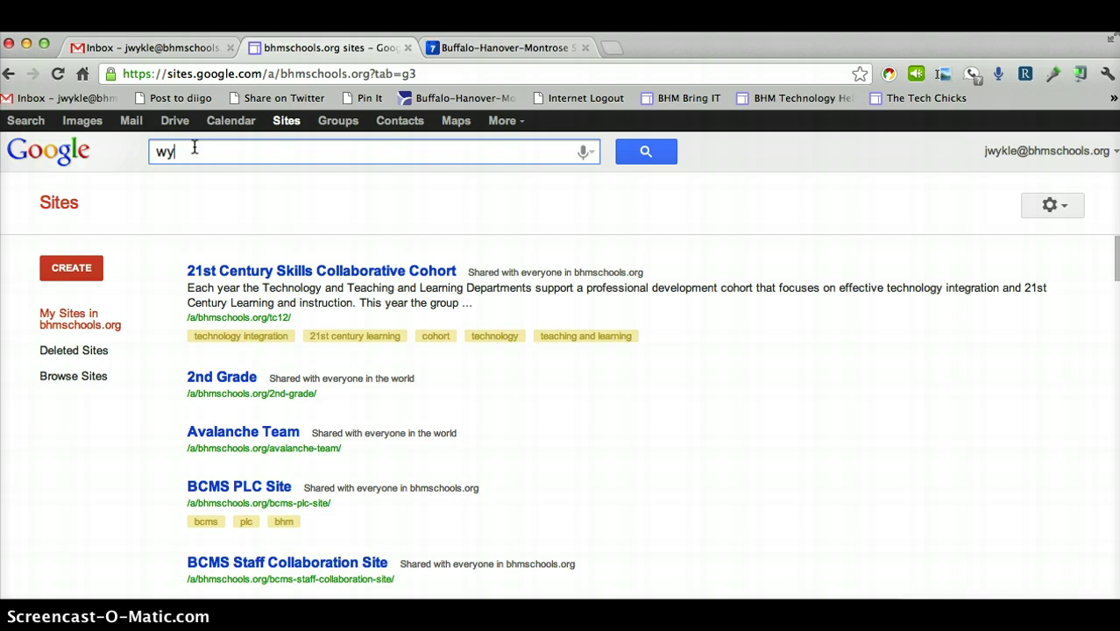
pyautogui.write('kle')
pyautogui.press('Return')
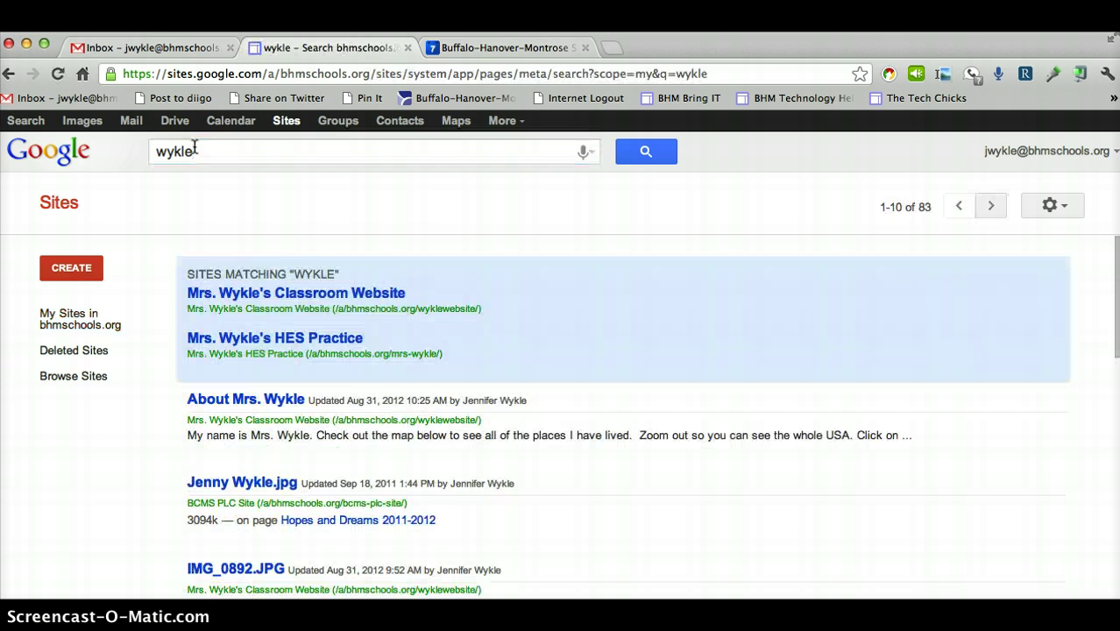
pyautogui.click(251, 298)
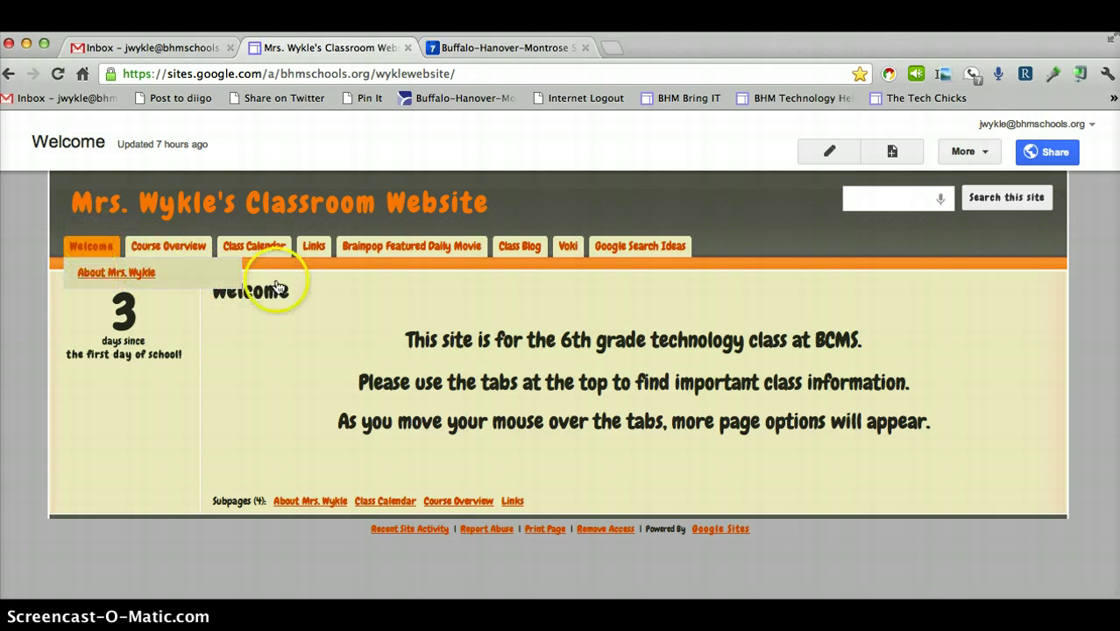
# Add 'Please click on this link to join the email group' as the Welcome page's top line
pyautogui.click(827, 152)
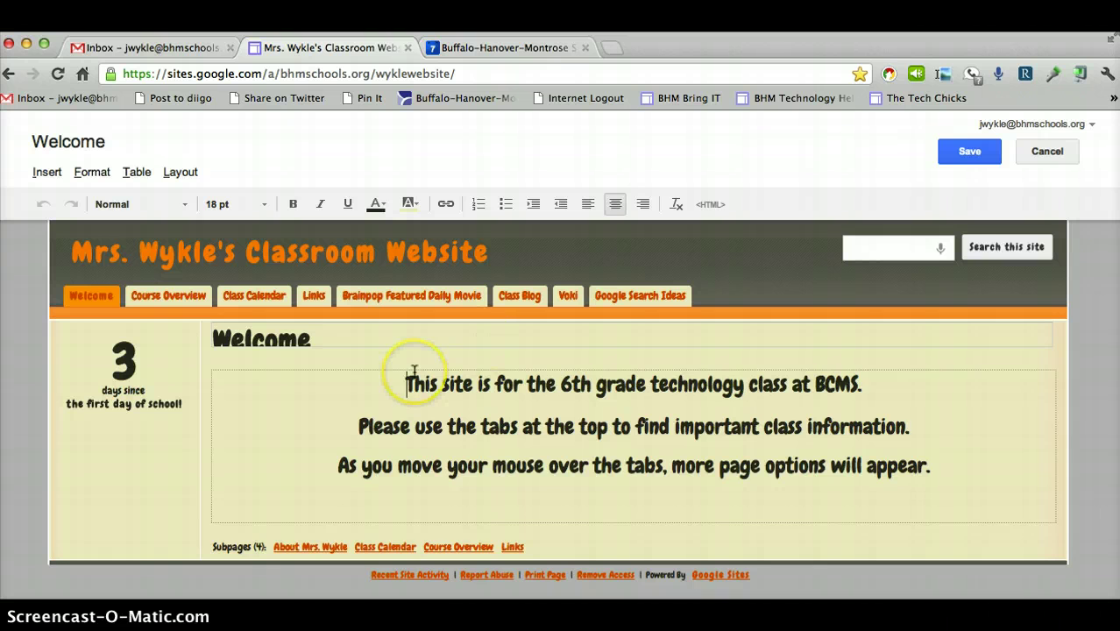
pyautogui.press('Return')
pyautogui.click(357, 387)
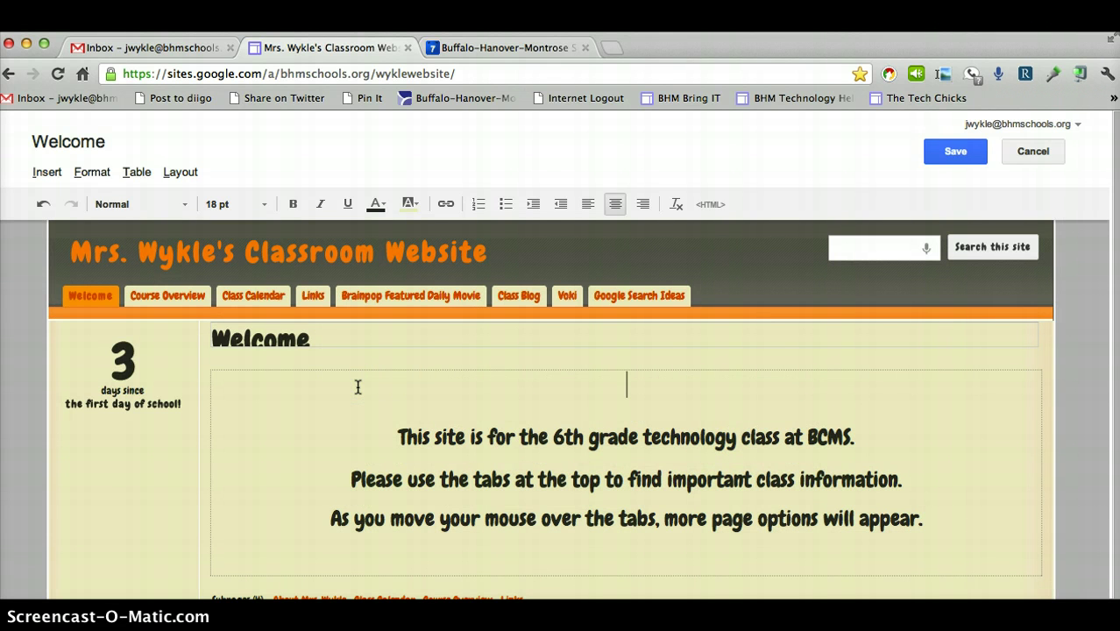
pyautogui.write('Please ')
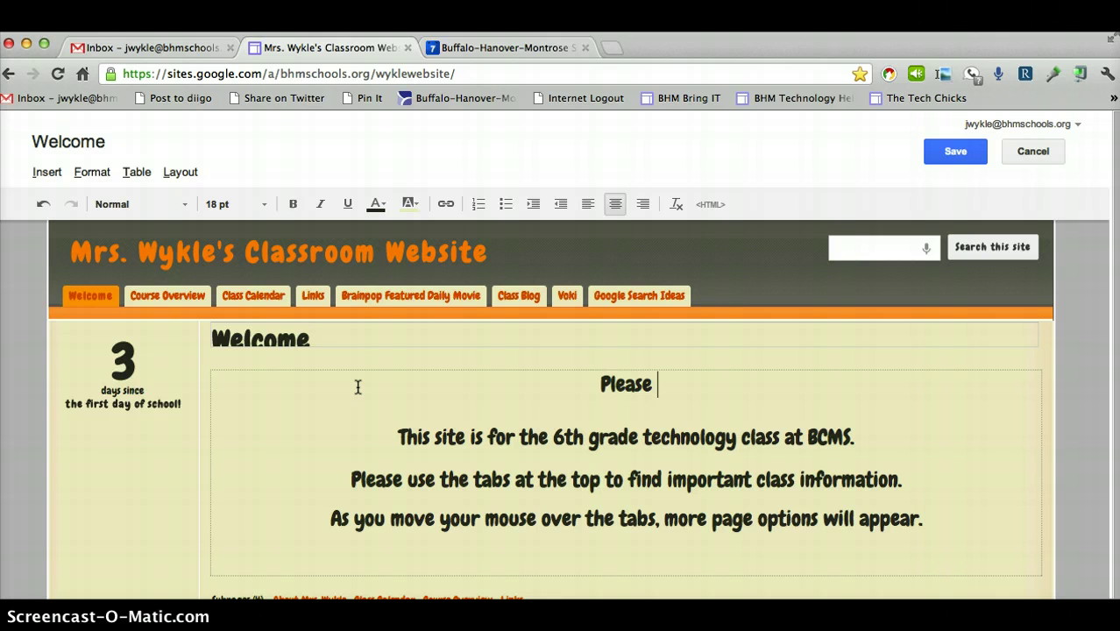
pyautogui.write('click on thi')
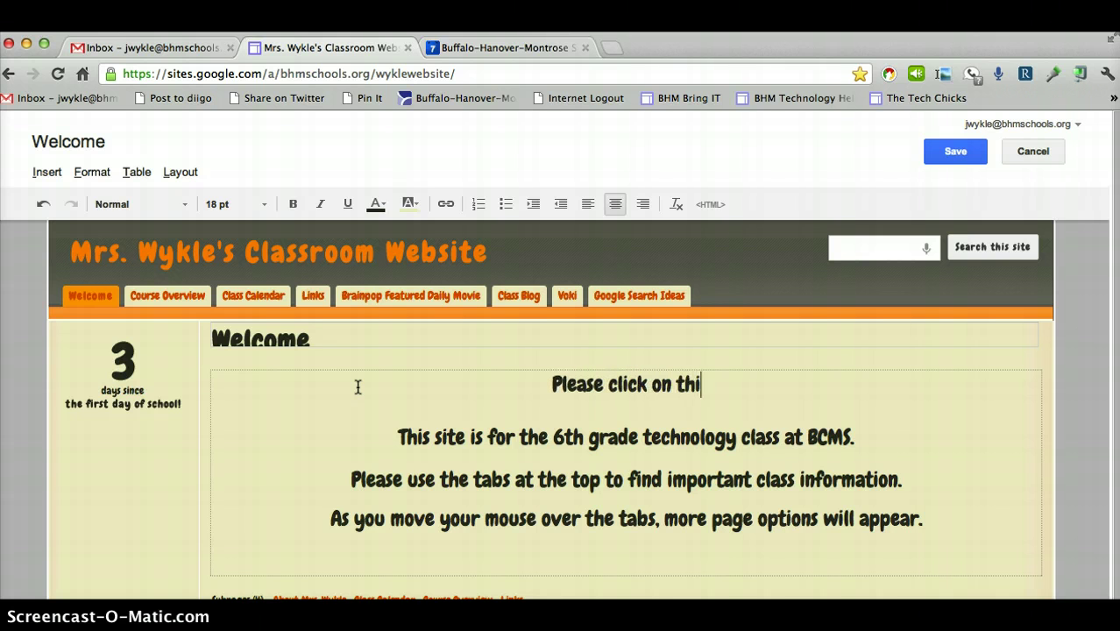
pyautogui.write('s link to ')
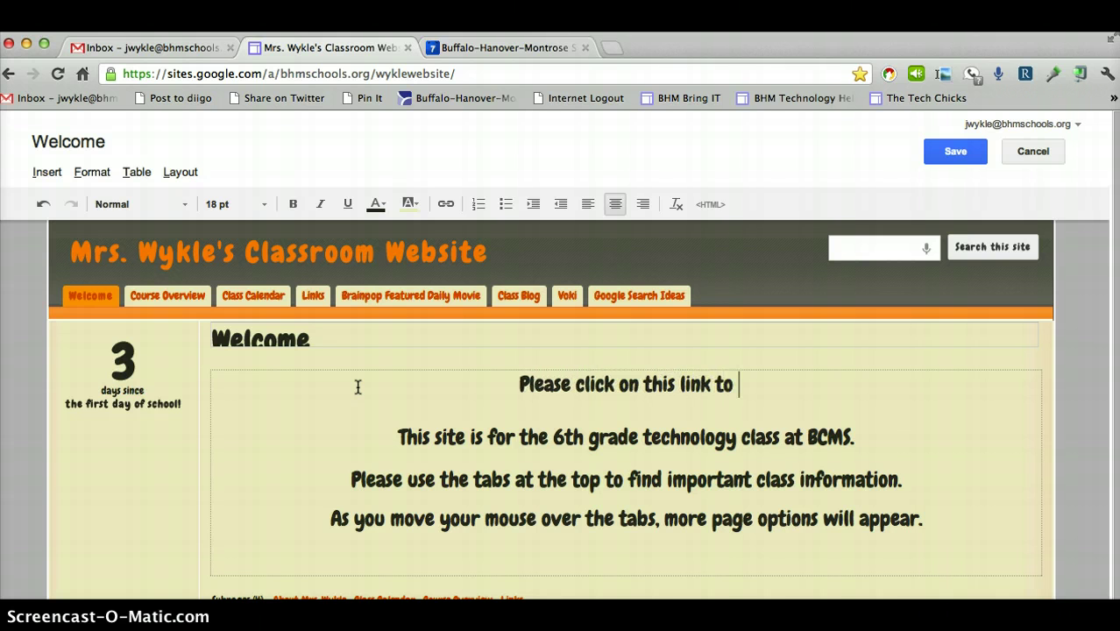
pyautogui.write('join the ')
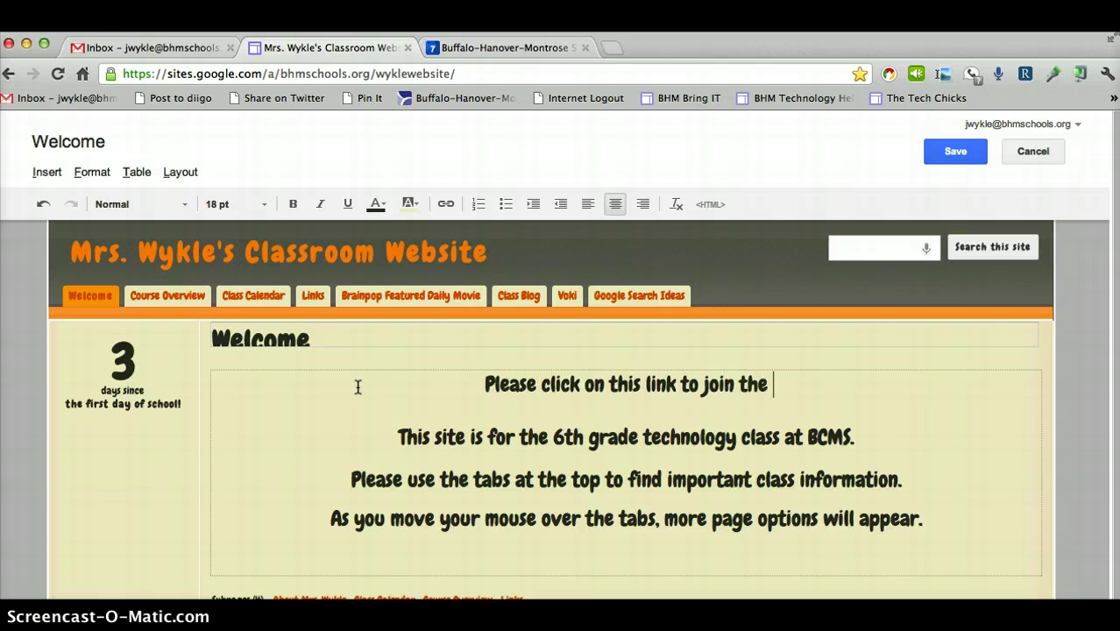
pyautogui.write('email grou')
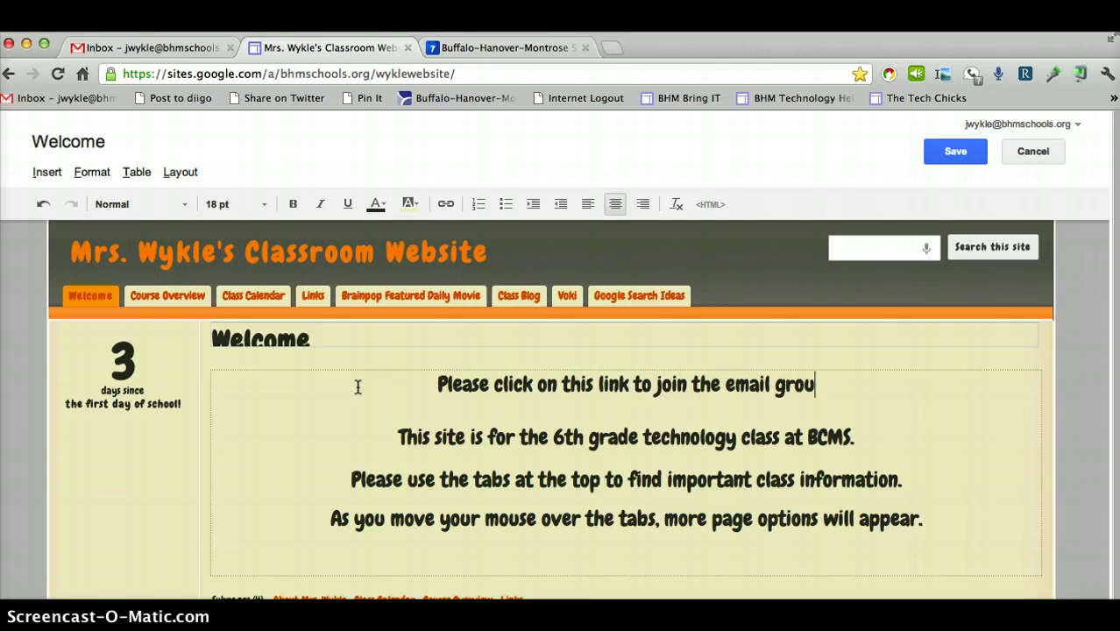
pyautogui.write('p')
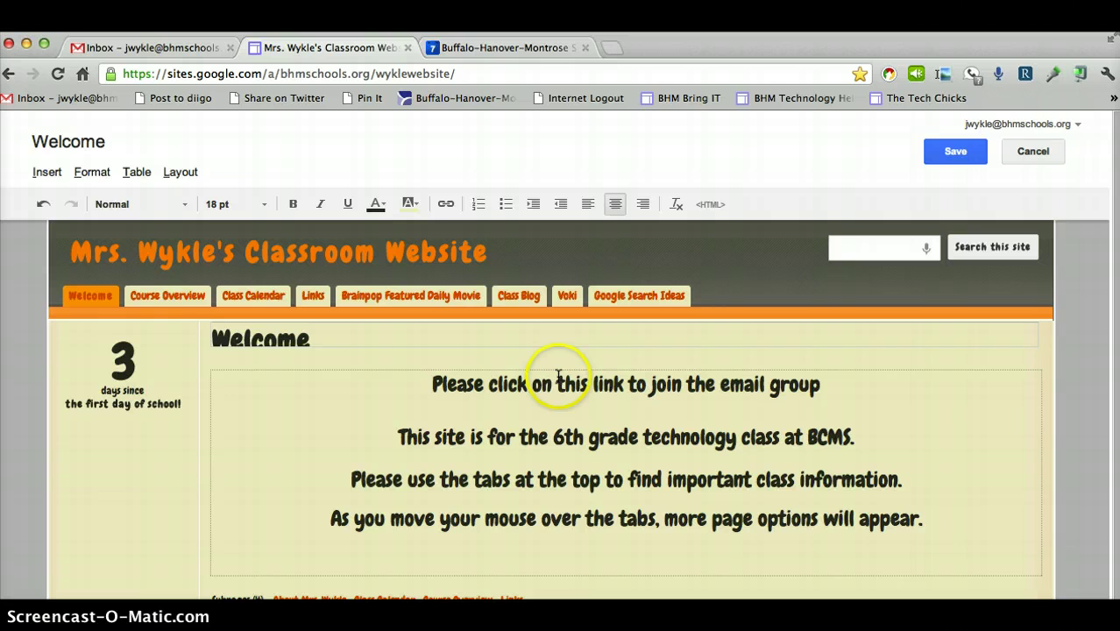
# Link 'this link' to the pasted Wykle2012 hr4 group address, opening in a new window
pyautogui.moveTo(556, 383); pyautogui.dragTo(629, 384)
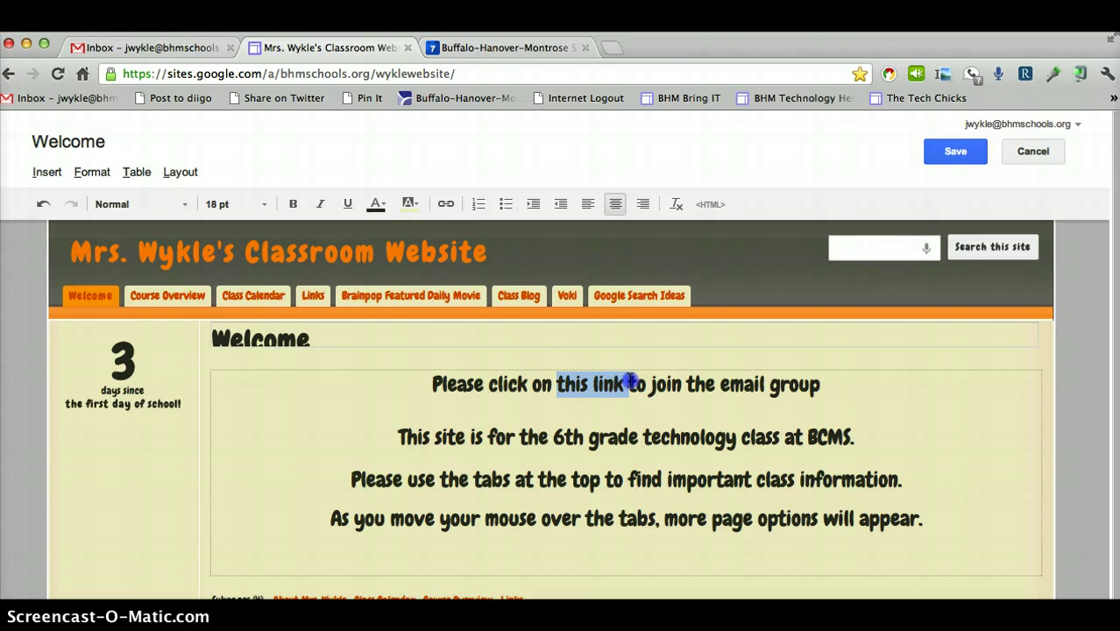
pyautogui.click(445, 206)
pyautogui.click(324, 238)
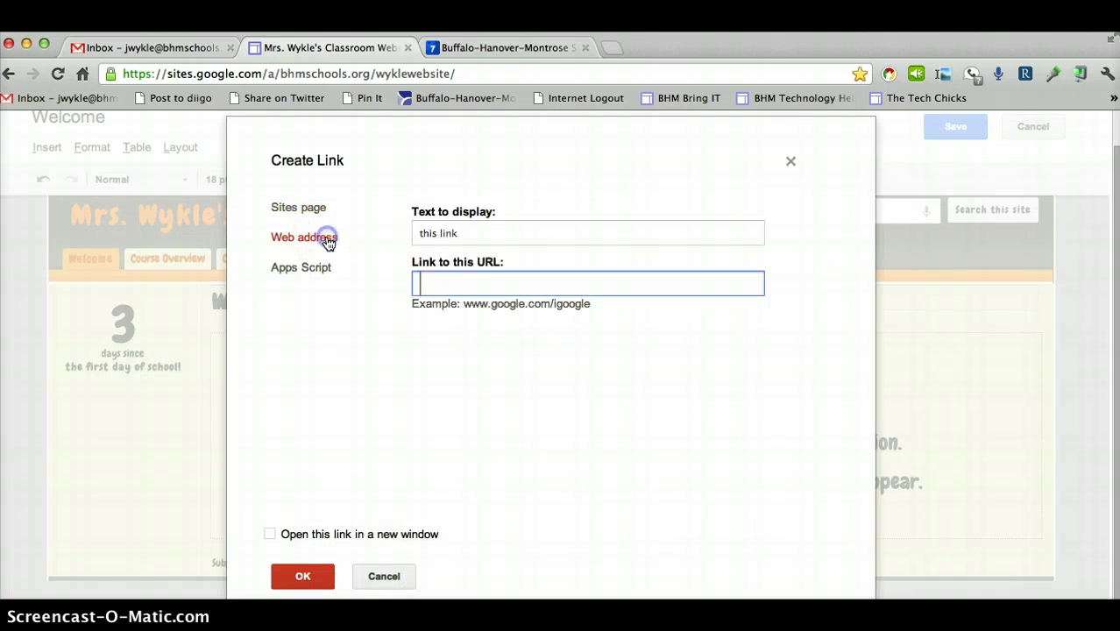
pyautogui.click(431, 285)
pyautogui.rightClick(431, 285)
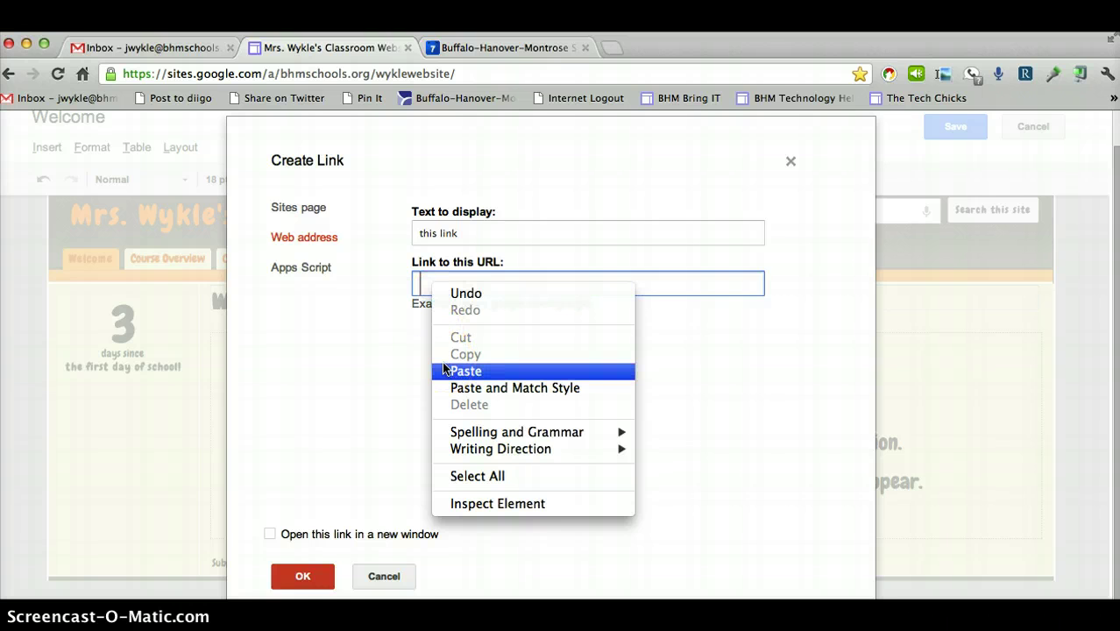
pyautogui.click(464, 371)
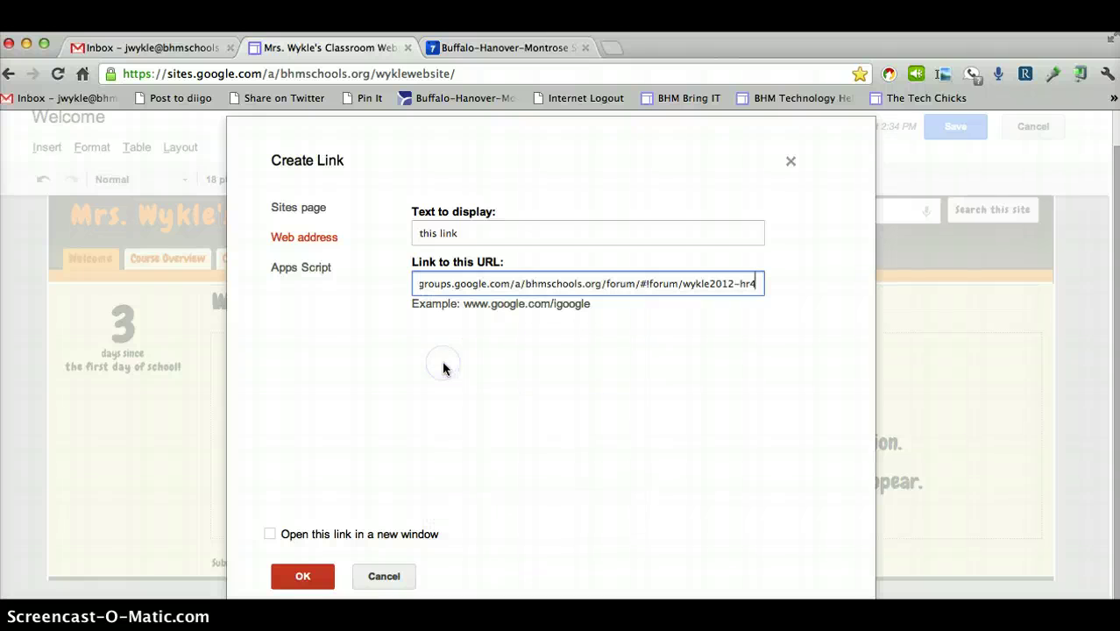
pyautogui.click(271, 535)
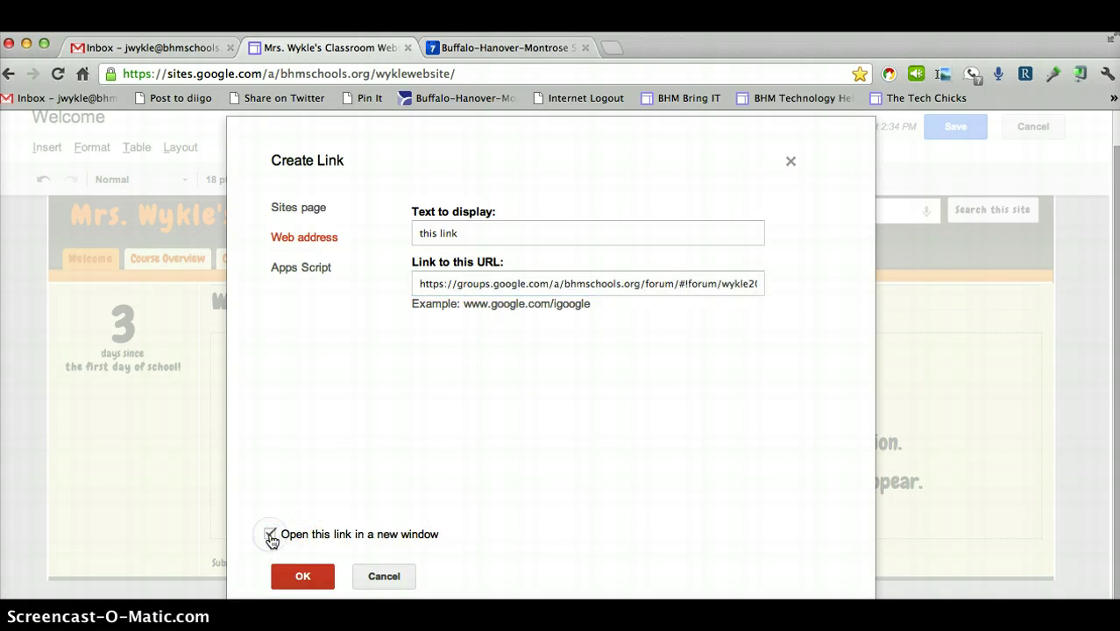
pyautogui.click(305, 575)
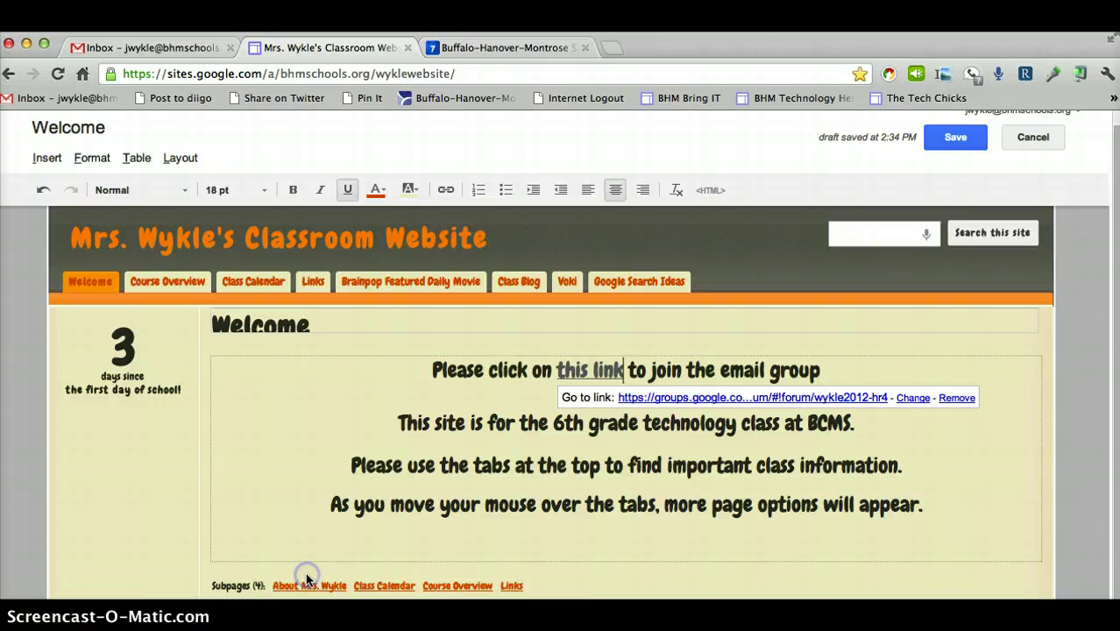
# Save the Welcome page edits containing the new group-join link
pyautogui.click(964, 137)
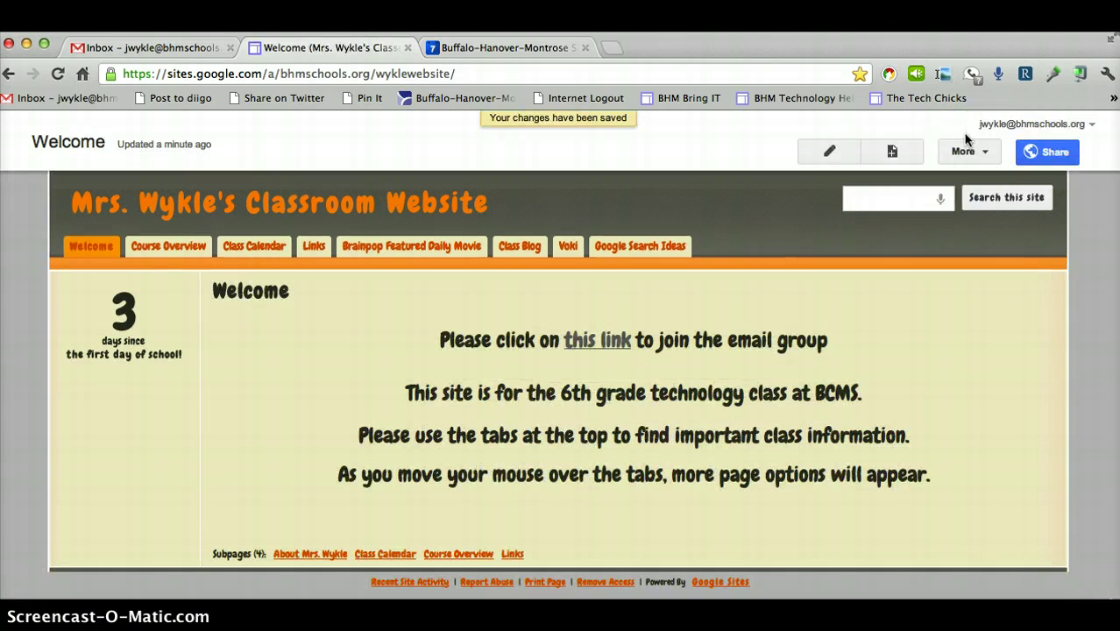